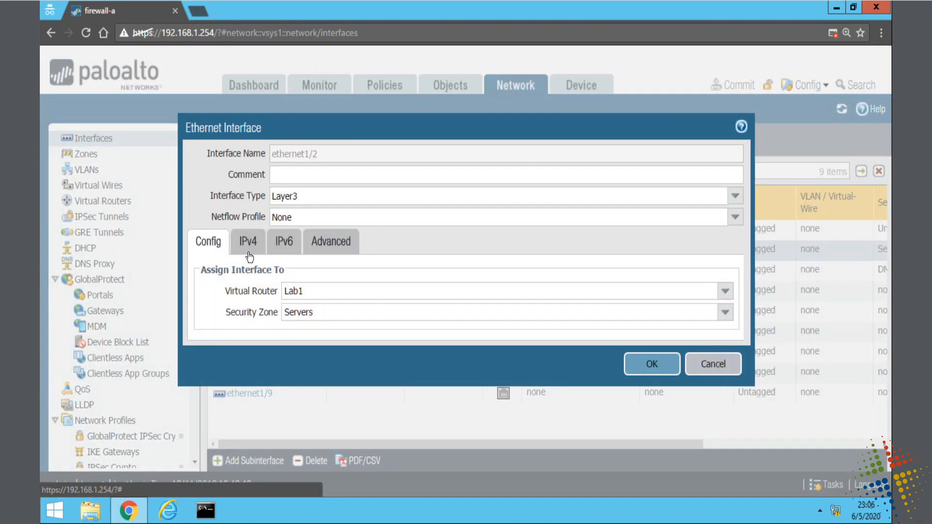
- Create a new management profile named "Allow Ping" from the advanced settings of interface ethernet1/2
left_click(335, 245)
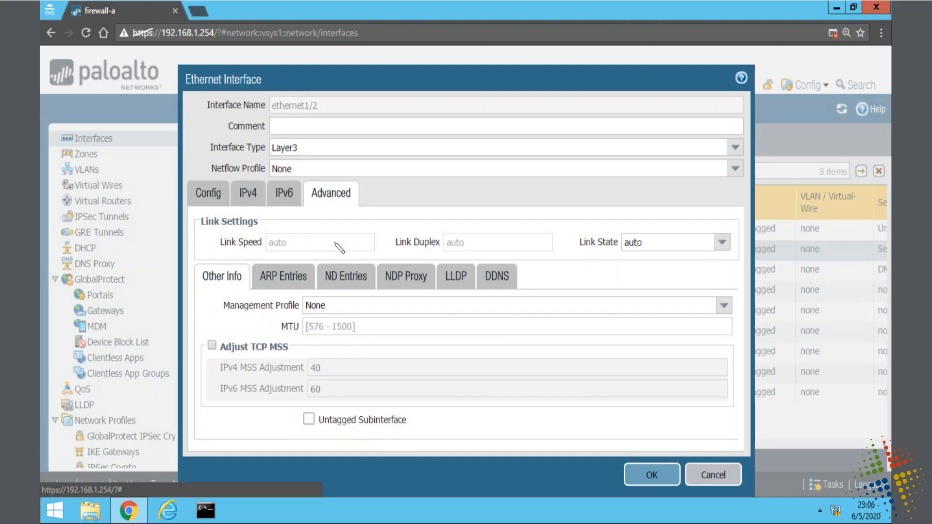
mouse_move(299, 317)
left_mouse_down()
mouse_move(298, 299)
mouse_move(225, 320)
mouse_move(324, 310)
left_mouse_up()
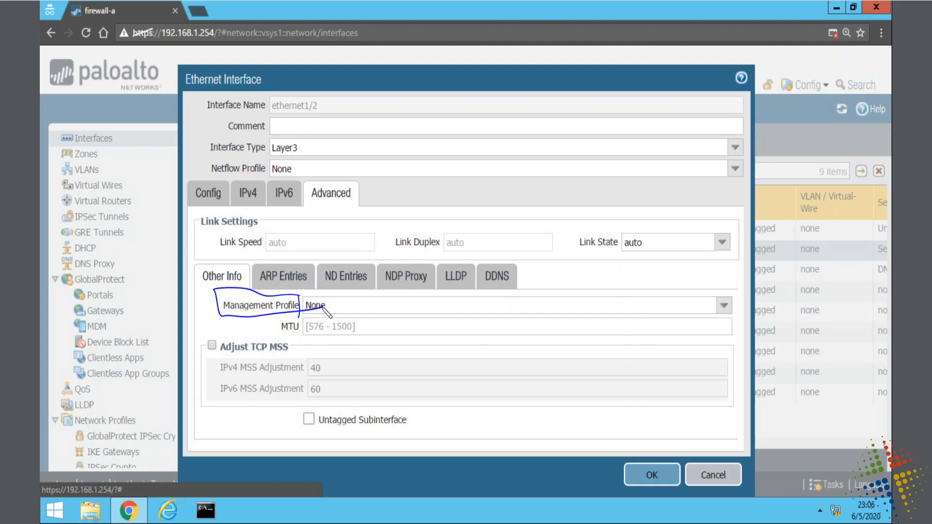
left_click_drag(724, 312, 705, 310)
key("Escape")
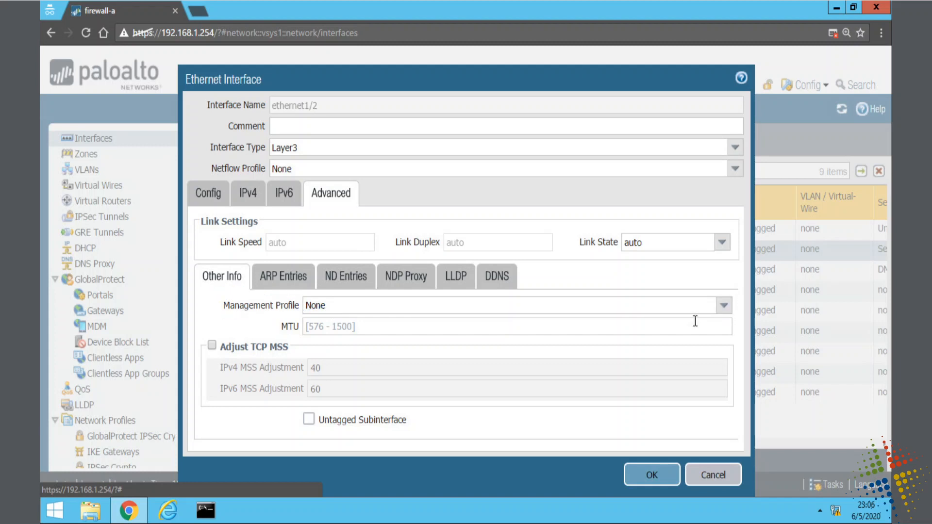
left_click(726, 306)
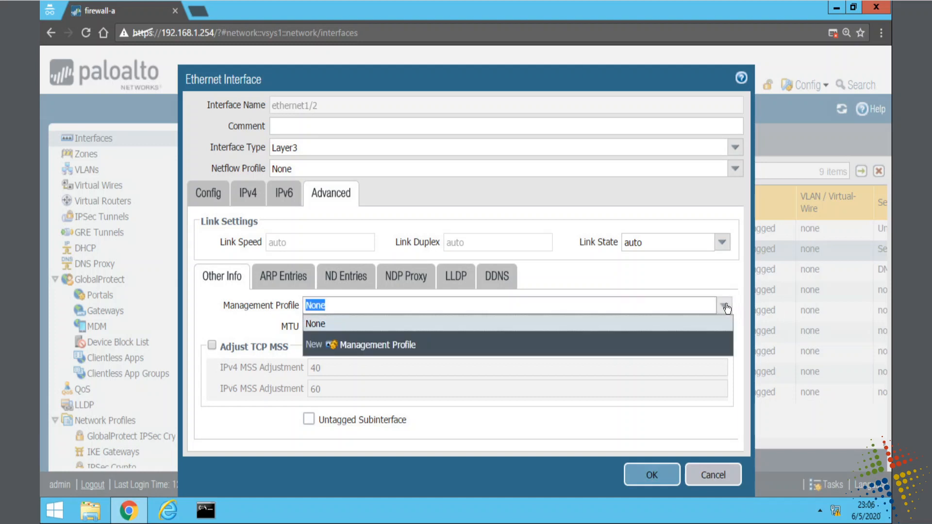
left_click(381, 346)
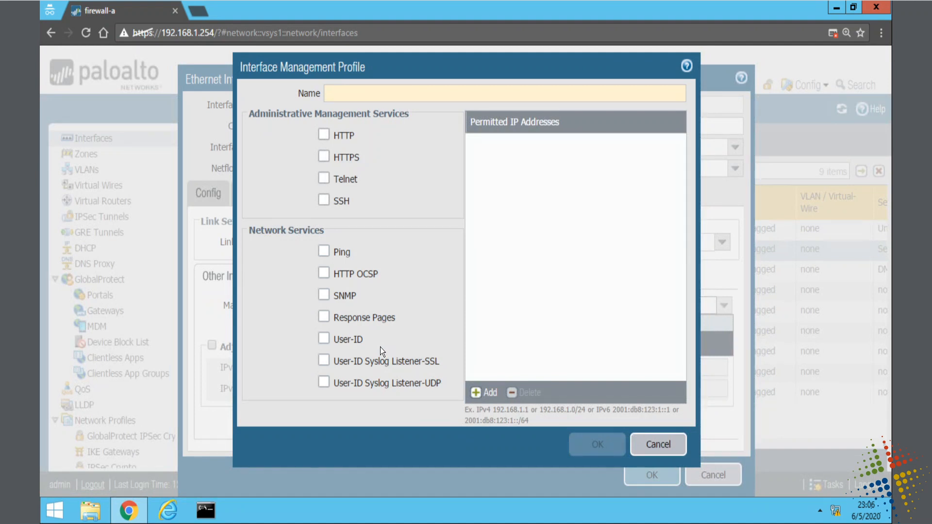
type("Allowp")
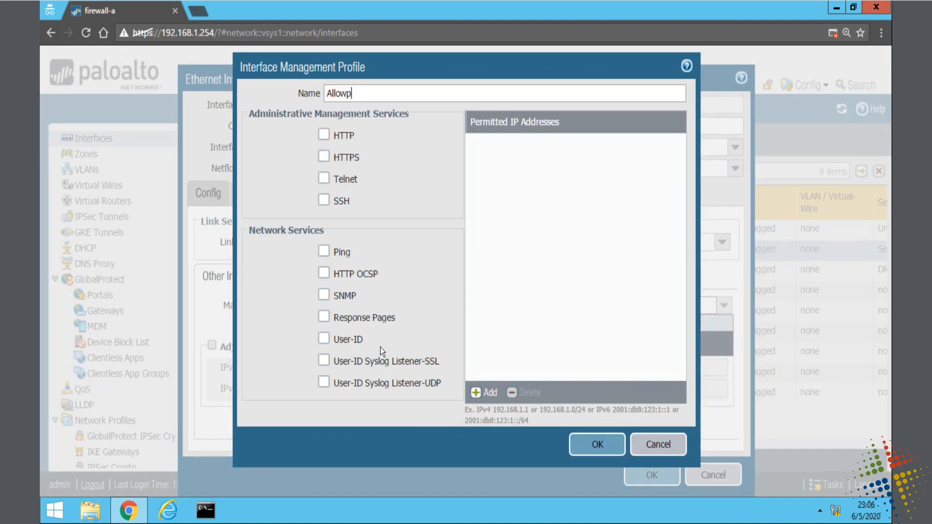
key("BackSpace")
type("Ping")
- Enable only the Ping service in the Allow Ping profile and save it along with the ethernet1/2 settings
left_click(323, 156)
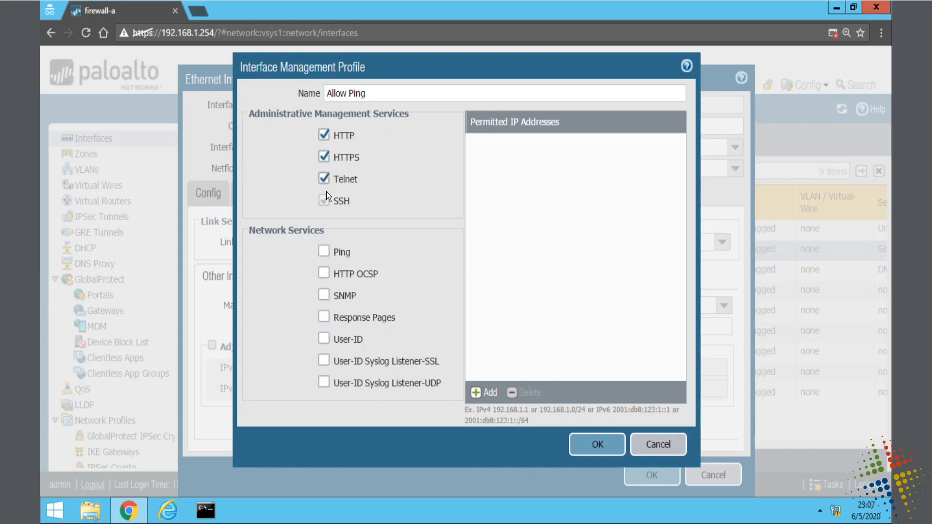
left_click(324, 134)
left_click(324, 253)
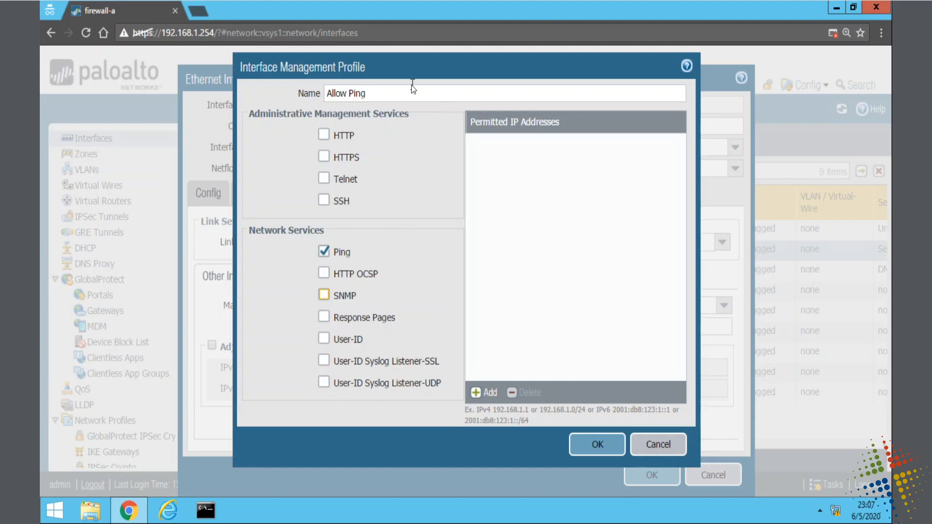
left_click_drag(411, 95, 315, 96)
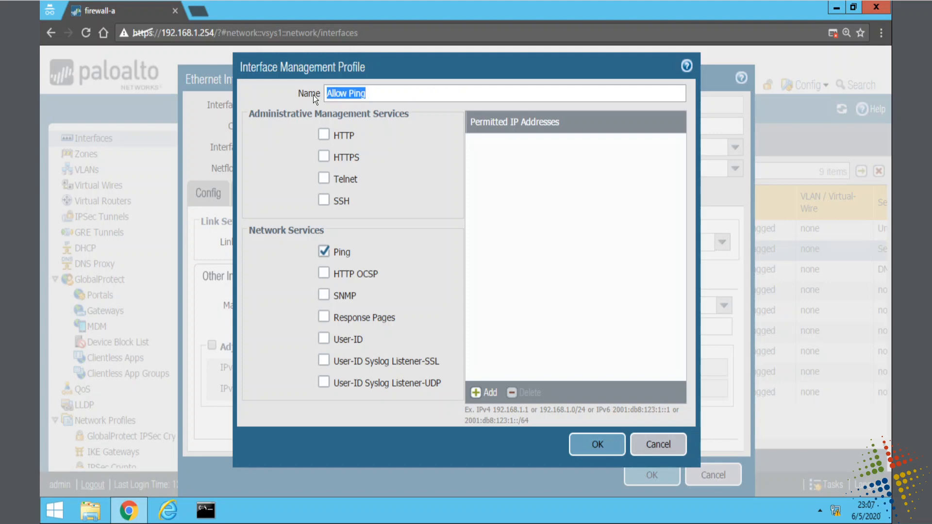
left_click(601, 445)
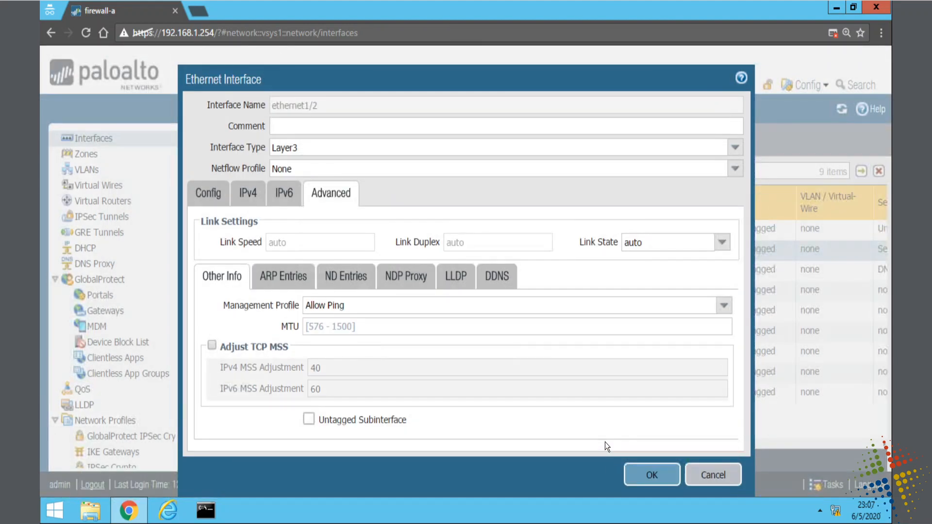
left_click(652, 474)
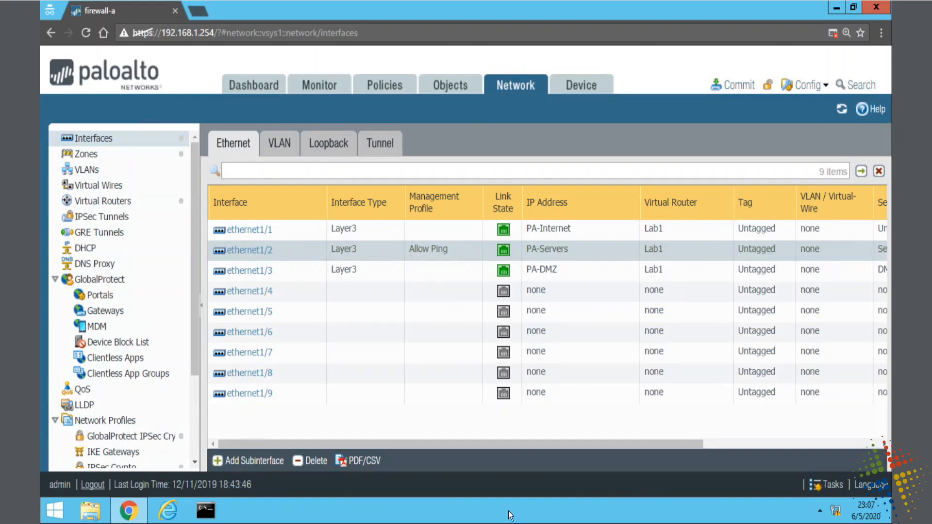
- Switch to the CMD window and start a continuous ping to 192.168.1.1 with the -t option
left_click(205, 511)
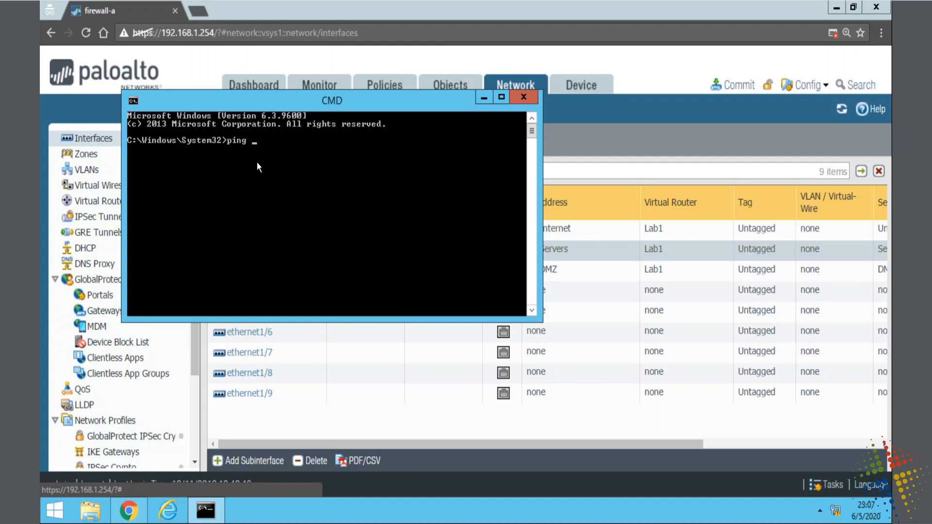
type("ping 192.169.1.")
key("BackSpace")
key("BackSpace")
key("BackSpace")
type("1.1 -t")
key("Return")
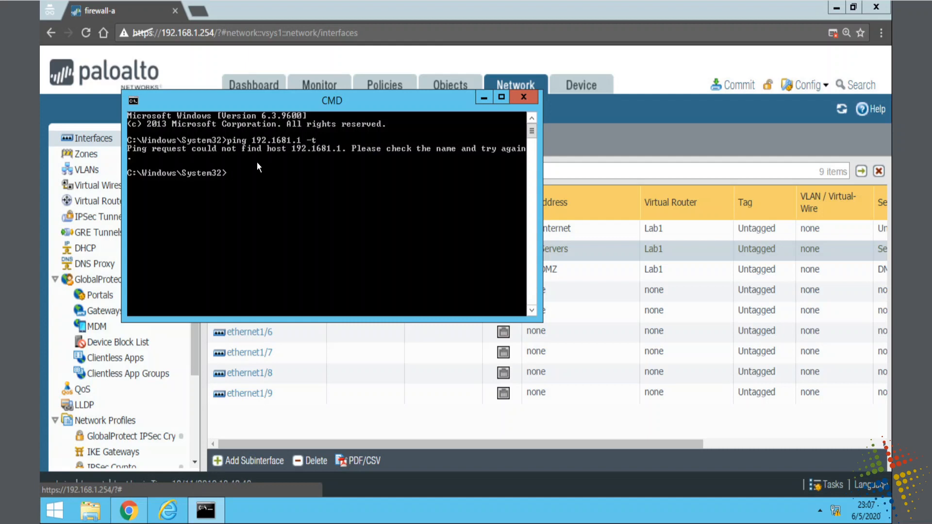
key("Up")
type(".")
key("Return")
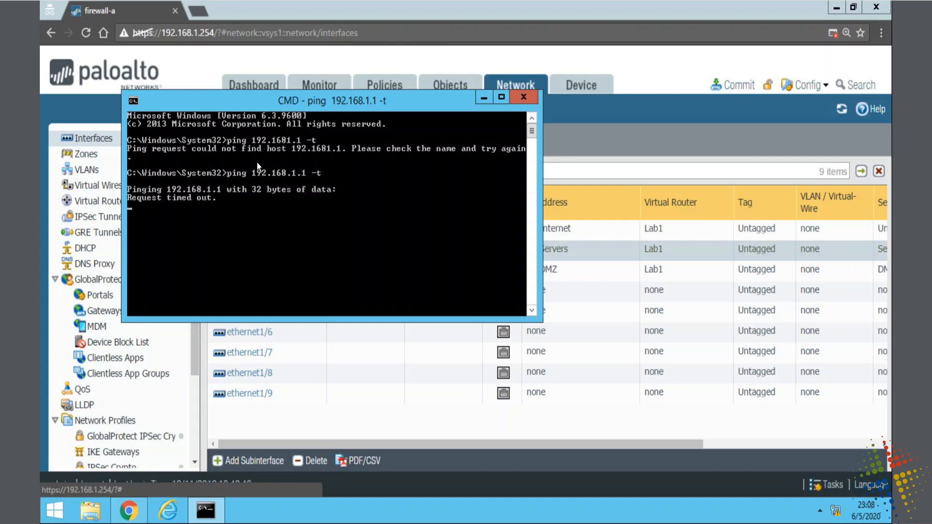
- Restore the browser from full screen and move the CMD window so the ping output stays visible beside it
double_click(499, 13)
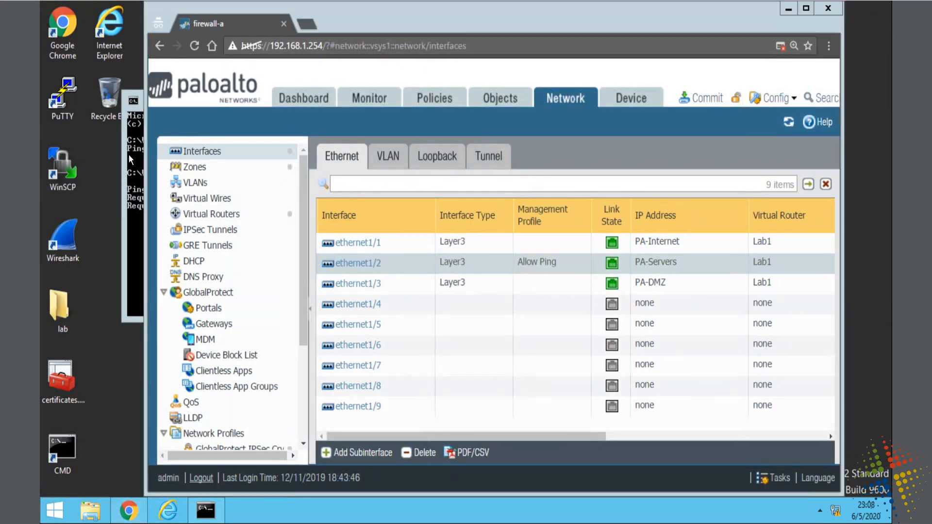
left_click(127, 103)
left_click_drag(226, 109, 152, 104)
- Commit all changes to the firewall and check the running ping before closing the commit status
left_click(714, 86)
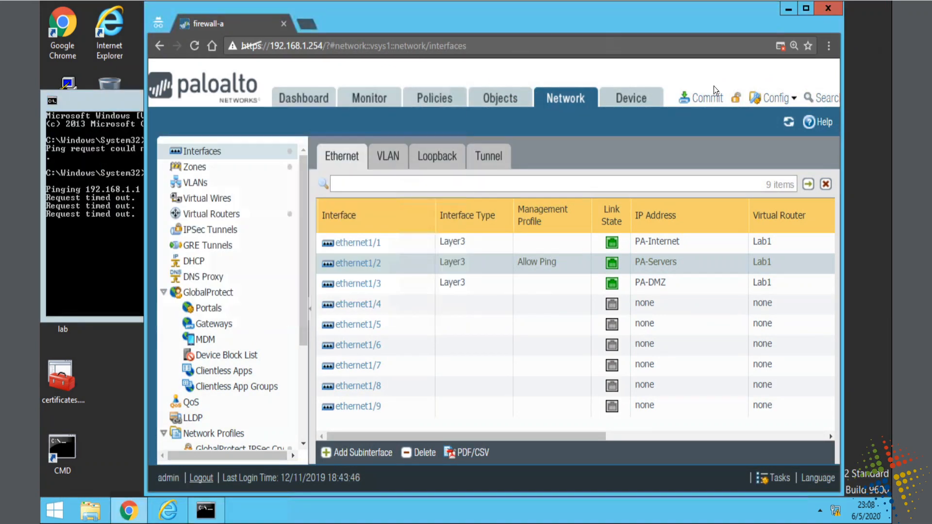
left_click(712, 100)
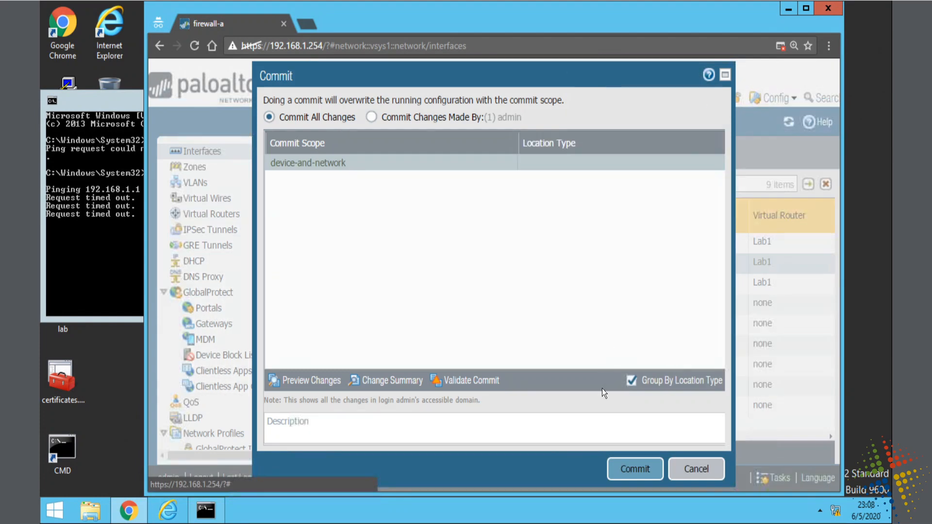
left_click(621, 477)
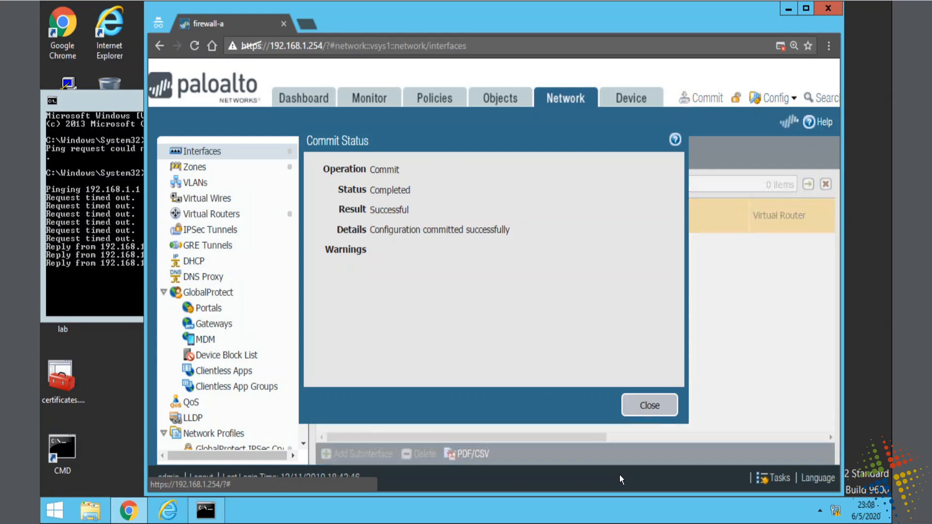
left_click(118, 103)
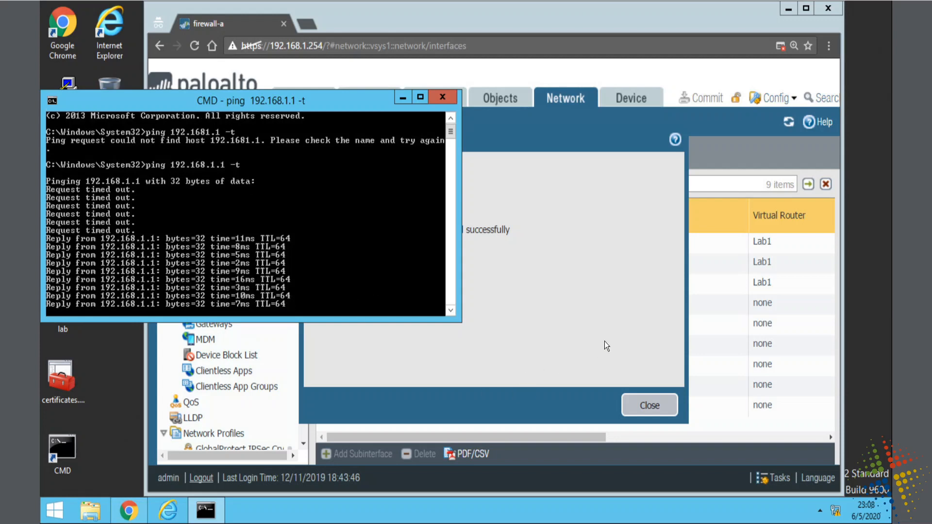
left_click(639, 409)
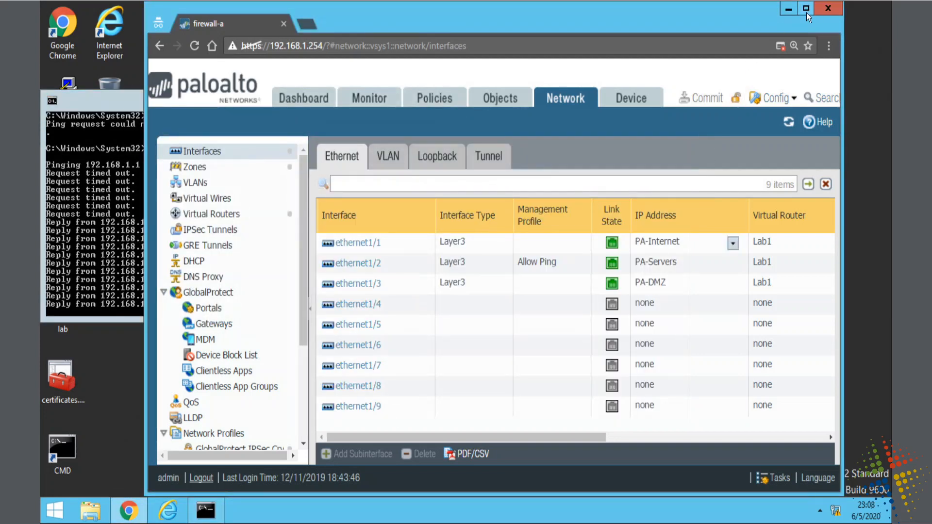
- Maximize the browser and view the management profiles available for ethernet1/3, leaving its settings without saving
left_click(806, 8)
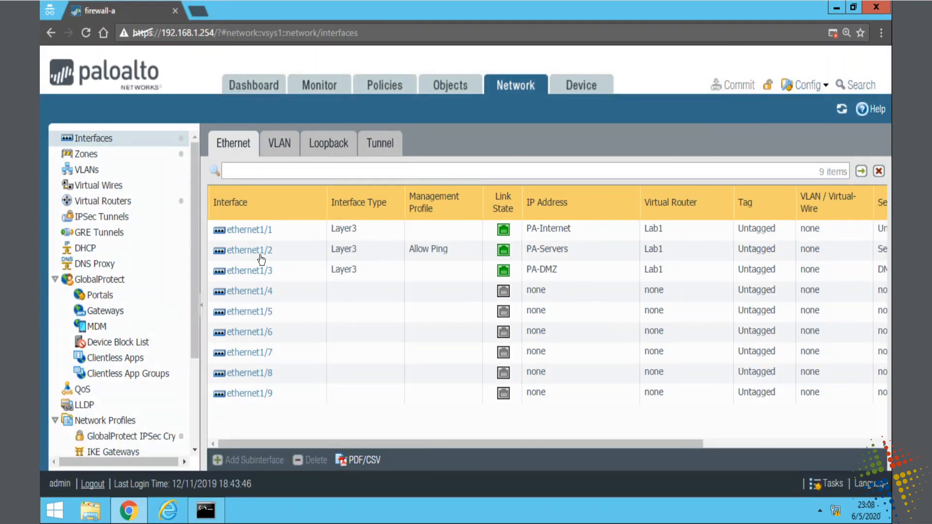
left_click(258, 276)
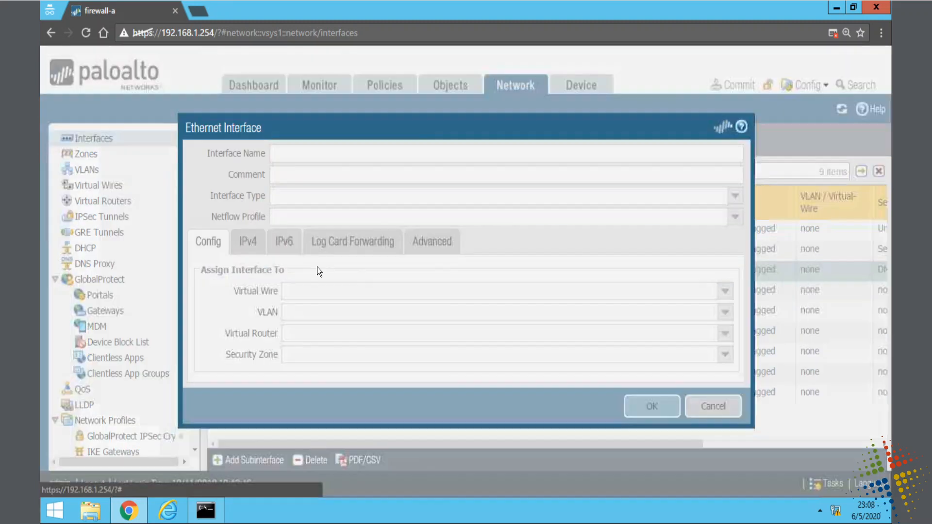
left_click(326, 243)
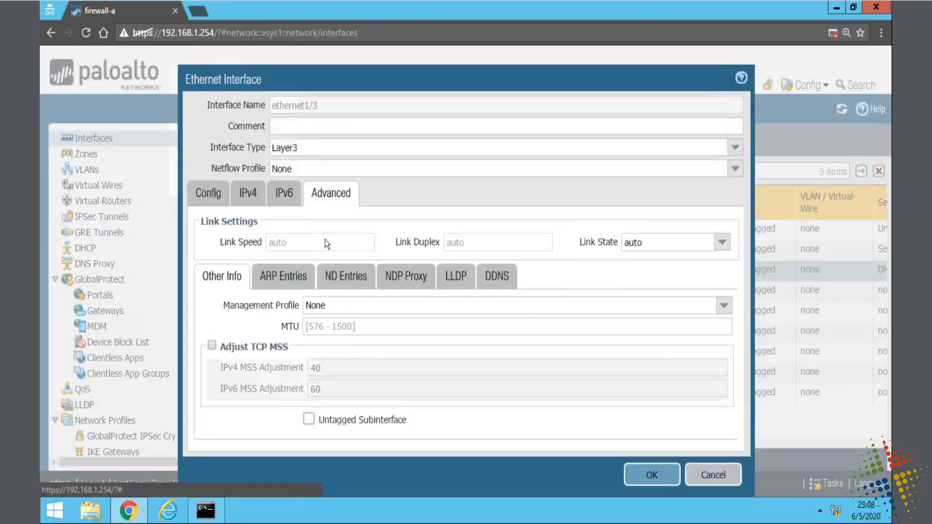
left_click(674, 311)
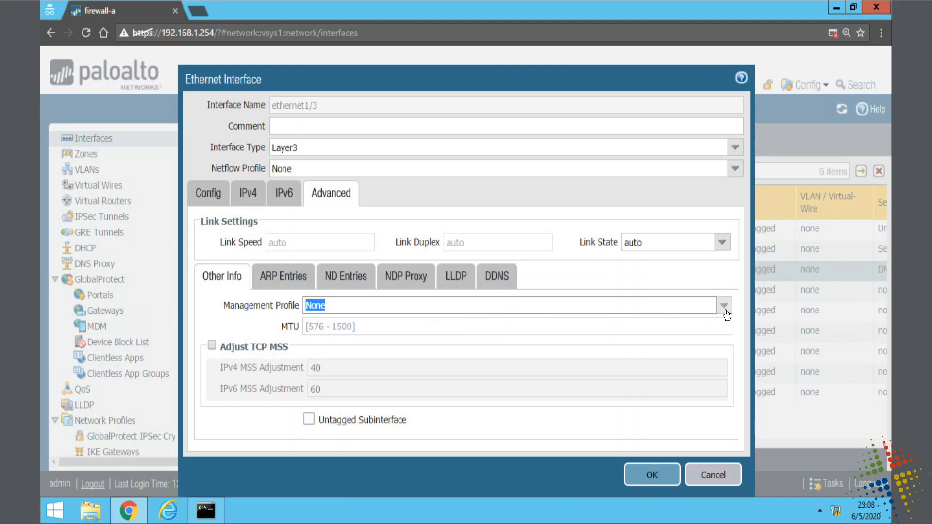
left_click(724, 306)
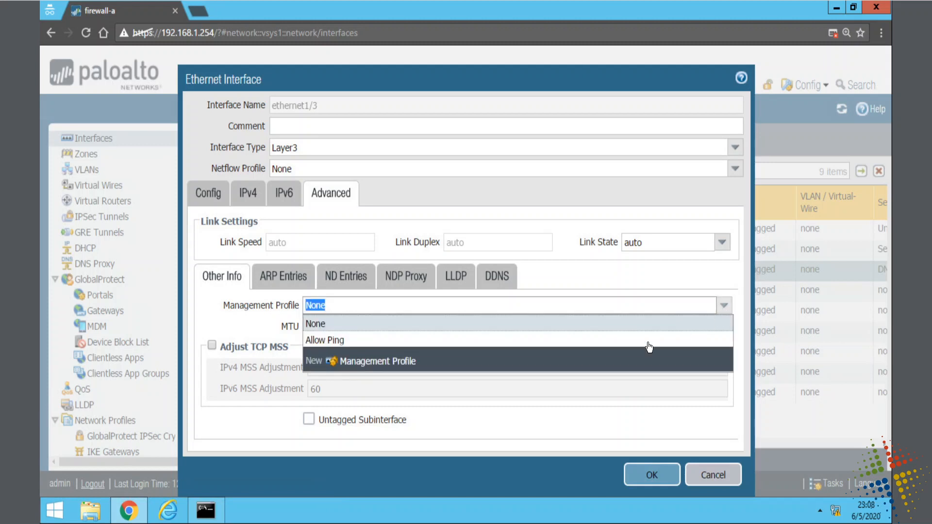
left_click(717, 491)
left_click(713, 476)
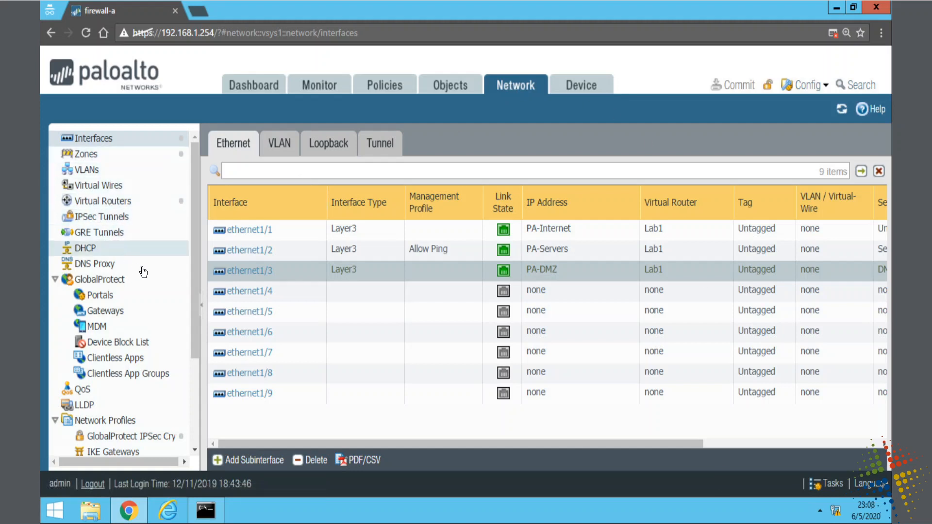
- Open the Allow Ping profile from the Interface Mgmt network profiles to review its permitted services
left_click_drag(195, 303, 185, 388)
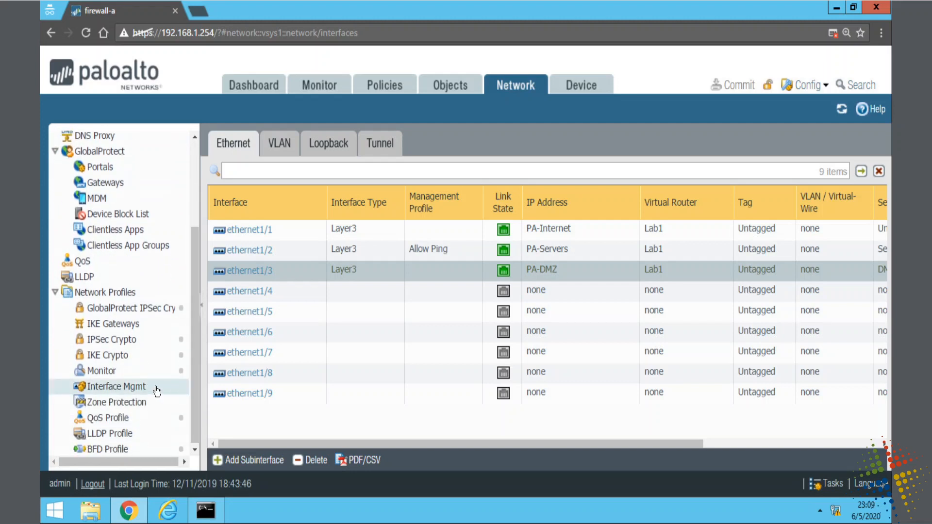
left_click(136, 388)
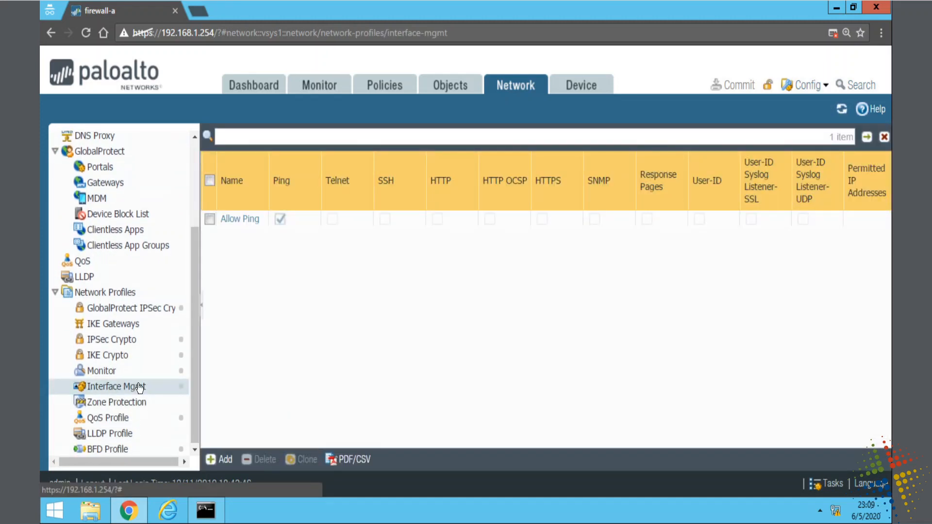
left_click(234, 221)
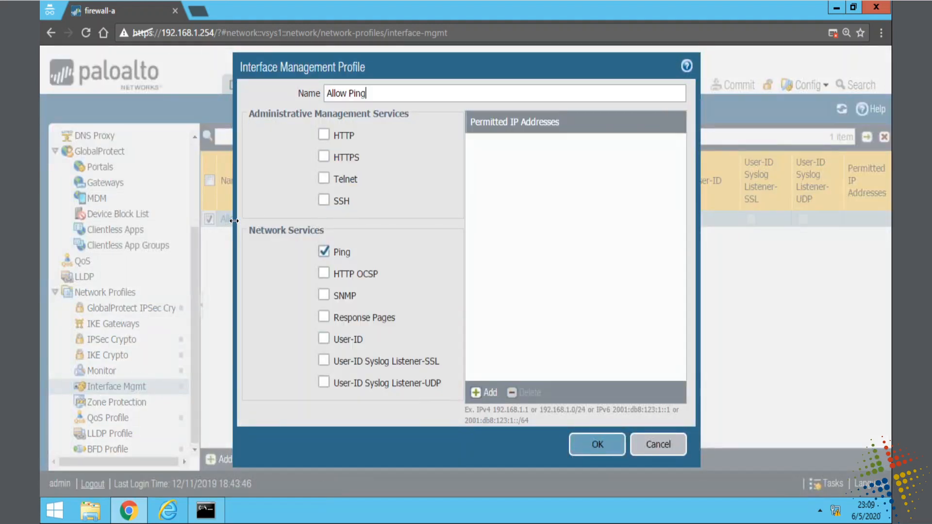